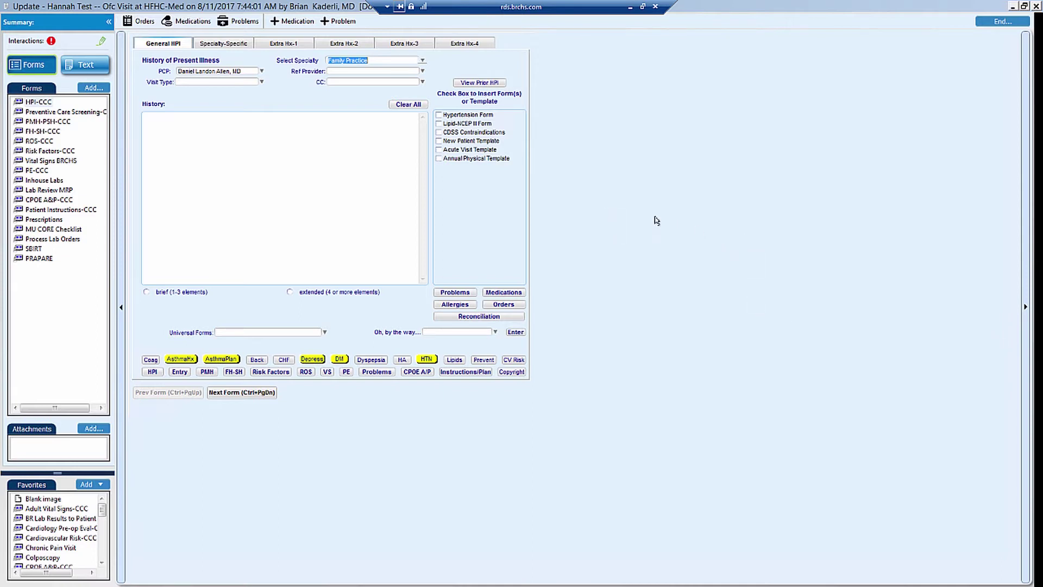
Write 'no vision changes, no headaches, no fatigue' in History, fixing a typo
{"action": "left_click", "coordinate": [357, 201]}
{"action": "type", "text": "no vision change"}
{"action": "type", "text": "s, "}
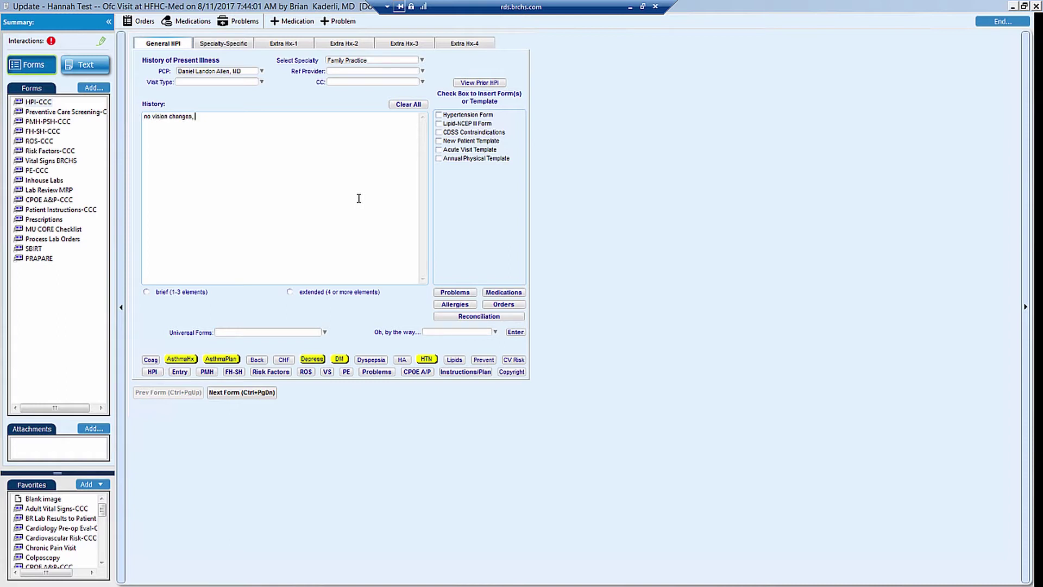
{"action": "type", "text": "no headaches, "}
{"action": "type", "text": "no g"}
{"action": "key", "text": "BackSpace"}
{"action": "type", "text": "fa"}
{"action": "type", "text": "tigue"}
{"action": "type", "text": "taking all"}
{"action": "type", "text": " medications a"}
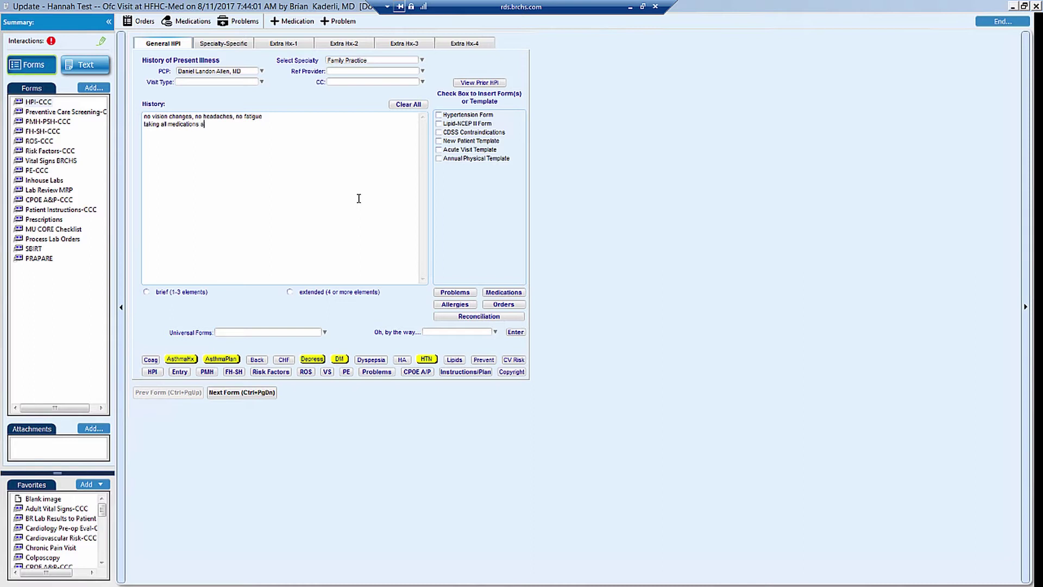
{"action": "type", "text": "s prescribed"}
Select both history lines and hold the visit document, returning to the chart
{"action": "left_click_drag", "start_coordinate": [259, 126], "coordinate": [140, 117]}
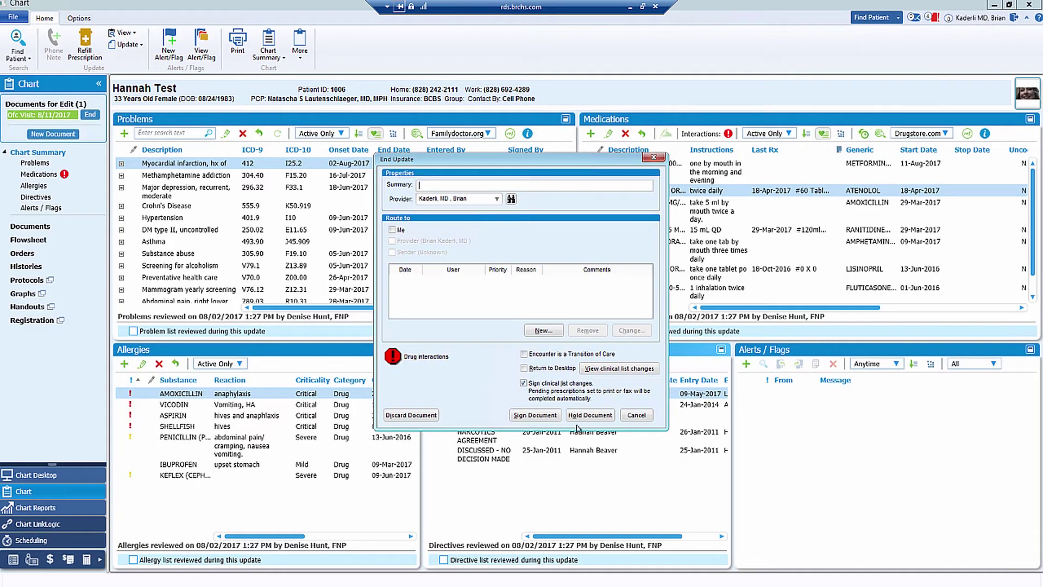
{"action": "left_click", "coordinate": [591, 417]}
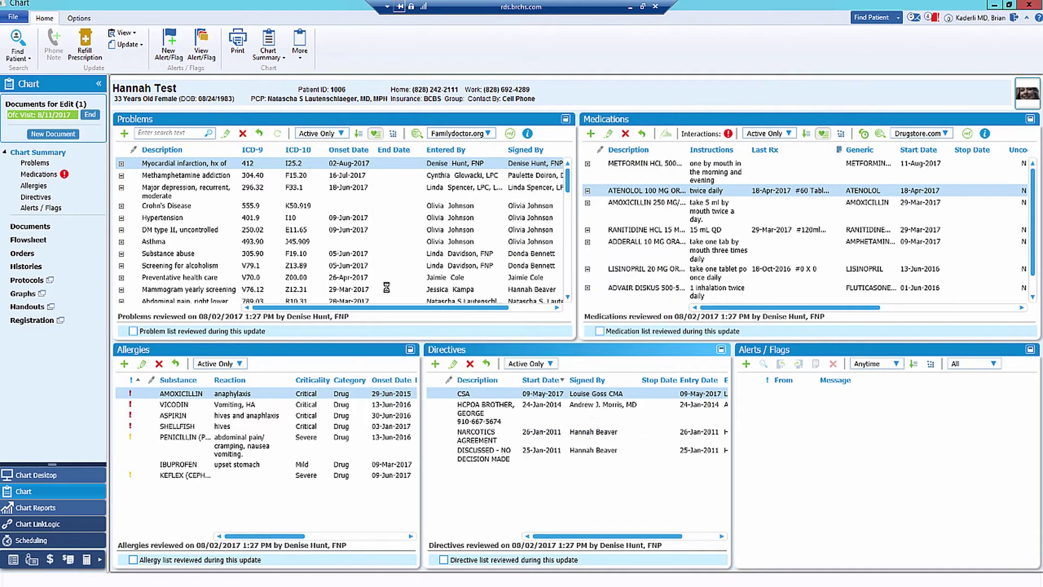
{"action": "left_click", "coordinate": [78, 18]}
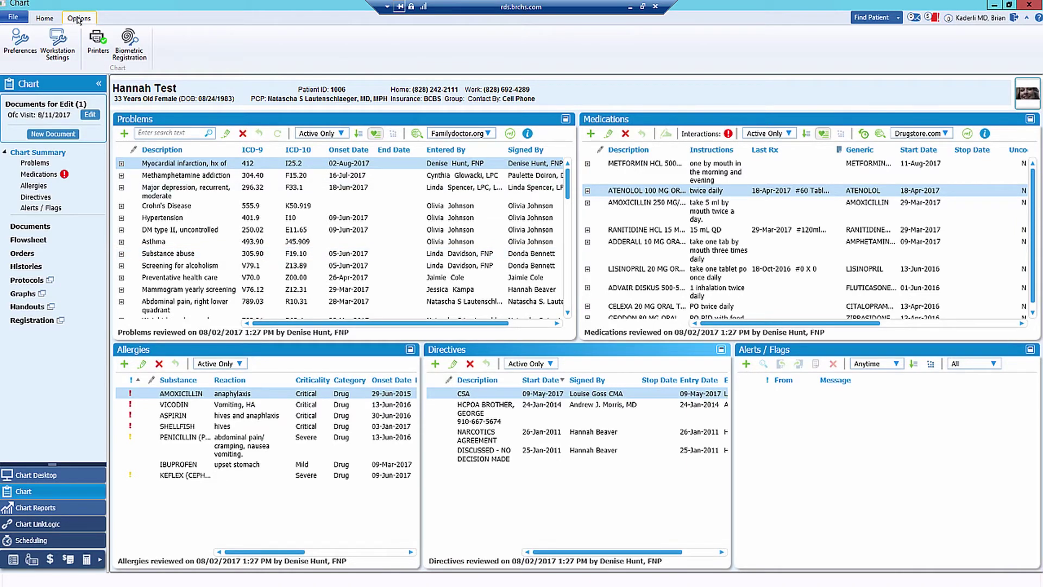
Show the personal Quick Text list under Patient Charts in Preferences
{"action": "left_click", "coordinate": [19, 41]}
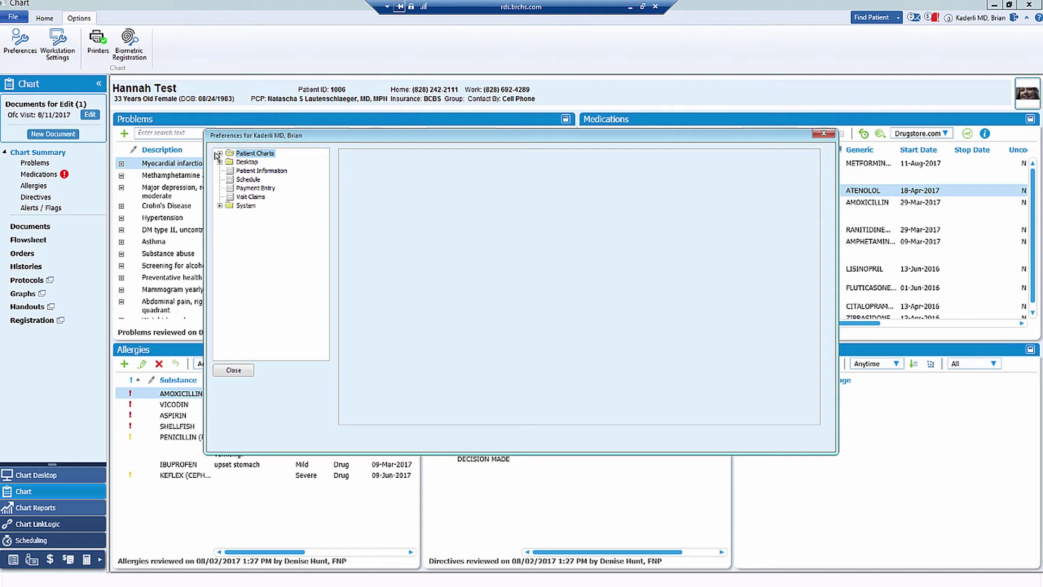
{"action": "left_click", "coordinate": [220, 155]}
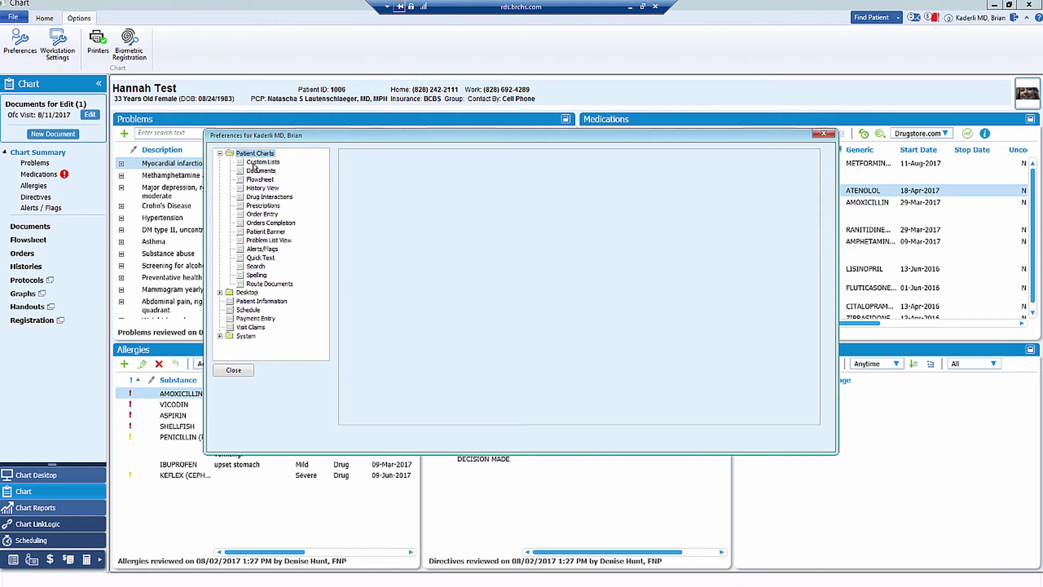
{"action": "left_click", "coordinate": [260, 257]}
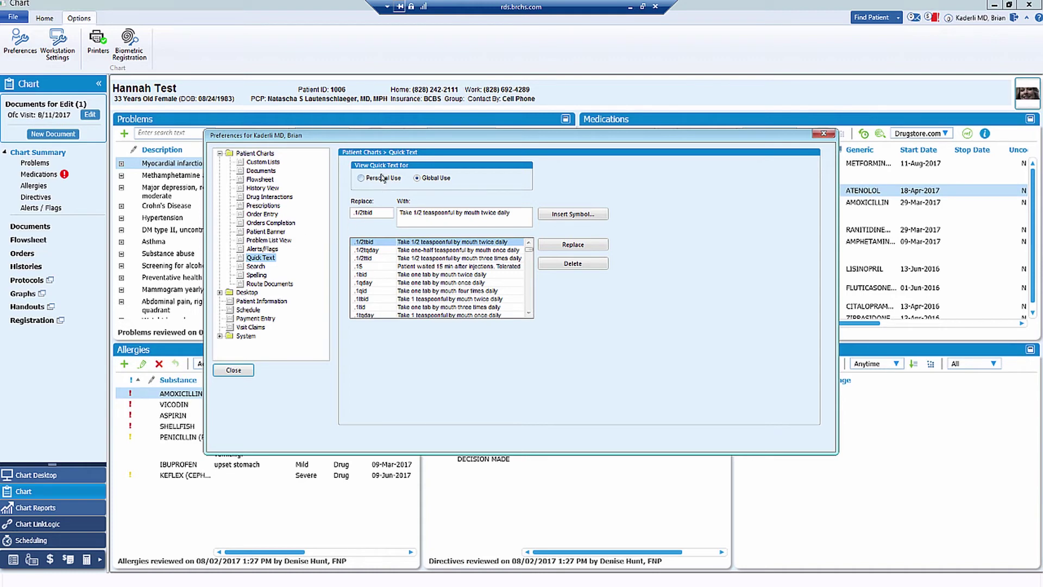
{"action": "left_click", "coordinate": [380, 178]}
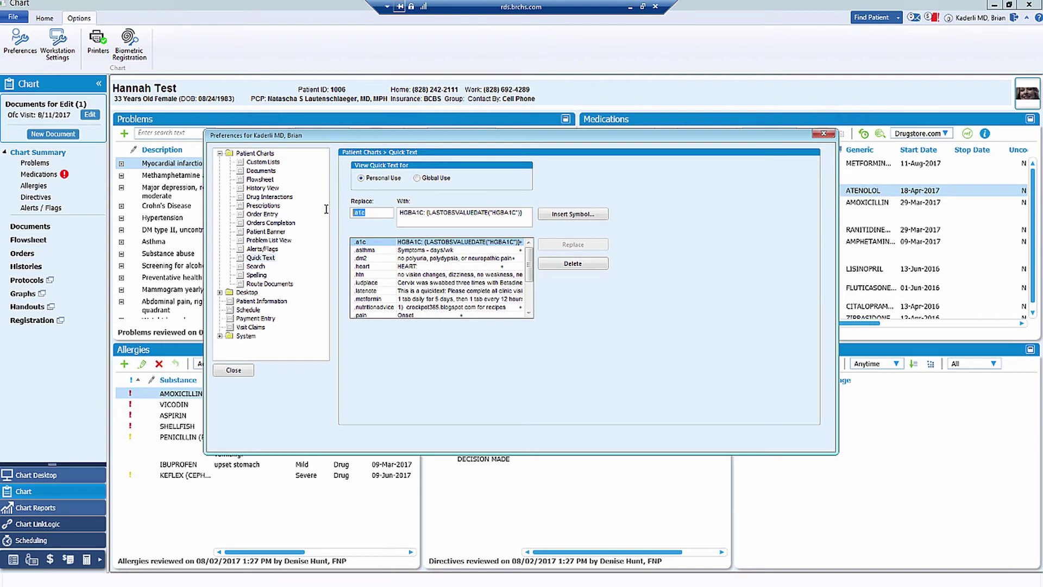
{"action": "type", "text": "htn"}
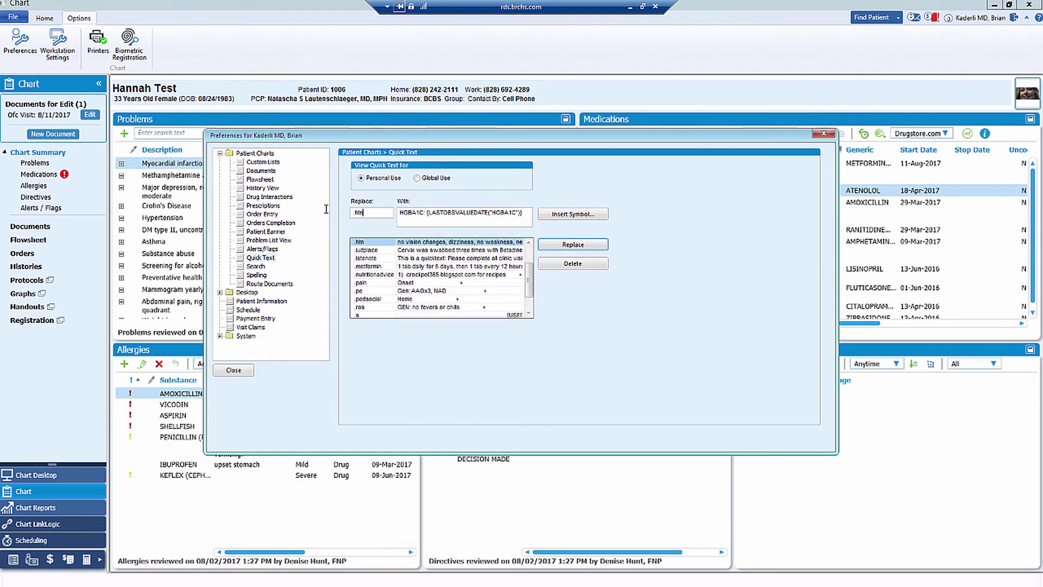
Save the copied HPI statement as the personal .htn expansion and reopen the visit note
{"action": "left_click", "coordinate": [527, 216]}
{"action": "type", "text": "no vision changes, no headaches, no fatigue taking all medications as prescribed"}
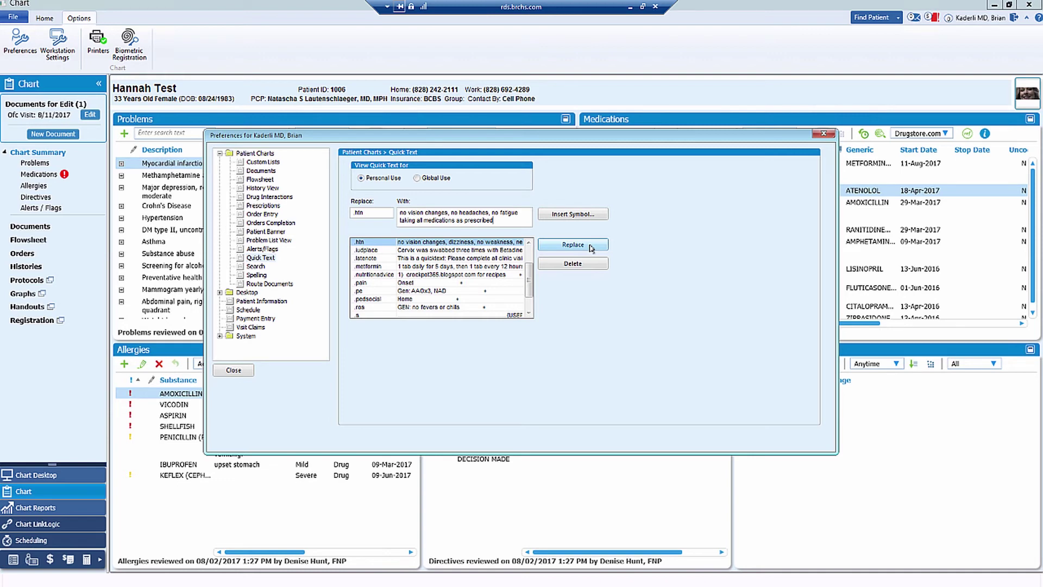
{"action": "left_click", "coordinate": [823, 135]}
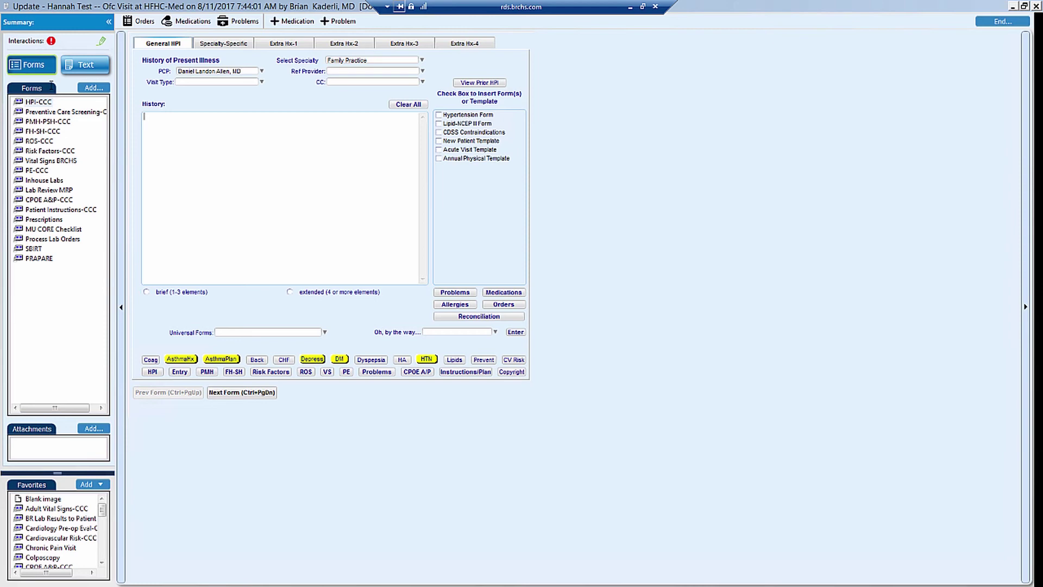
{"action": "type", "text": ".htn"}
Expand .htn into the vision, dizziness, weakness, headache, fatigue and medication statement
{"action": "key", "text": "space"}
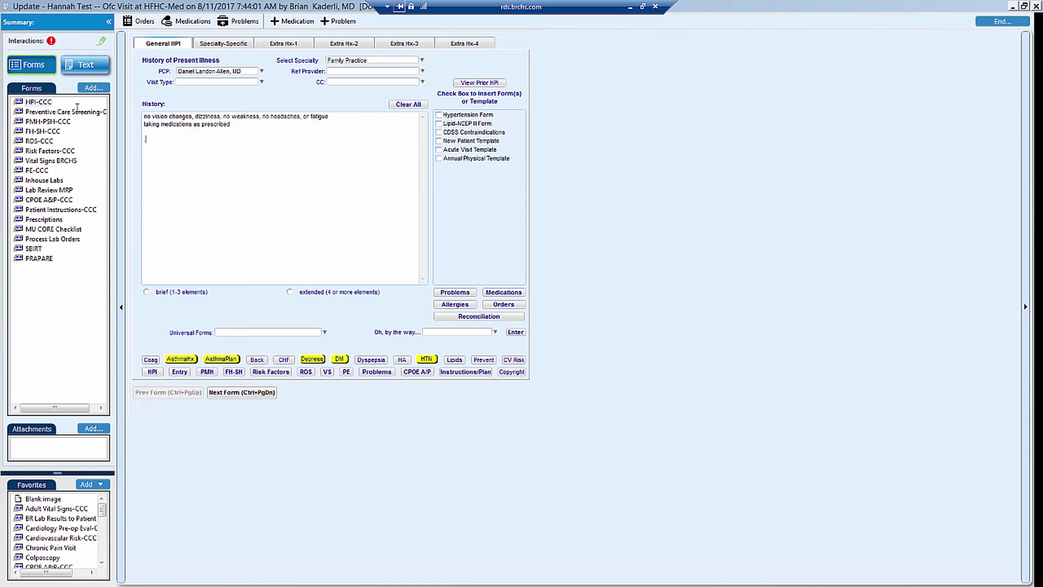
{"action": "type", "text": ".cm"}
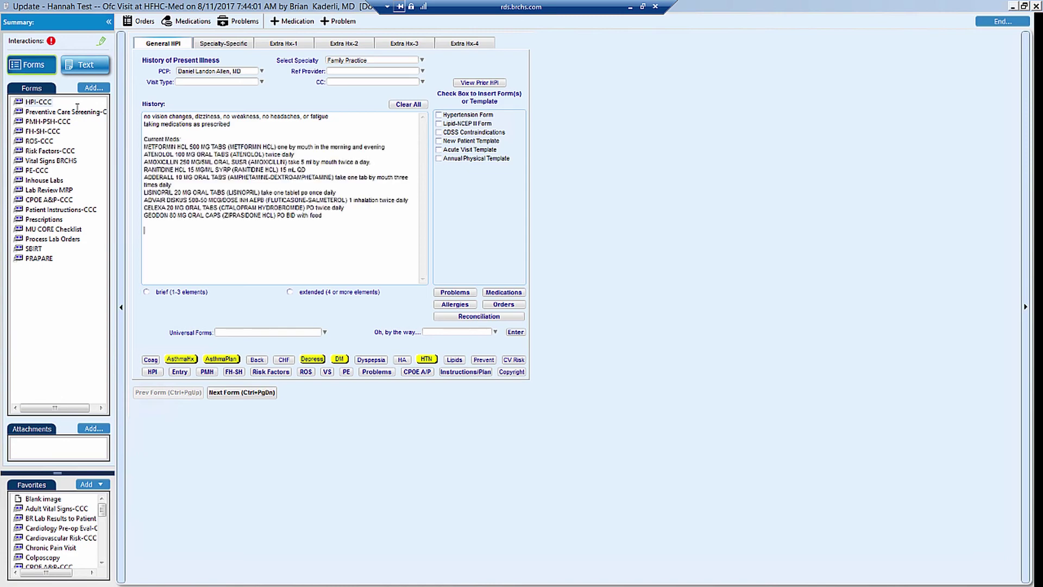
{"action": "type", "text": ".vs"}
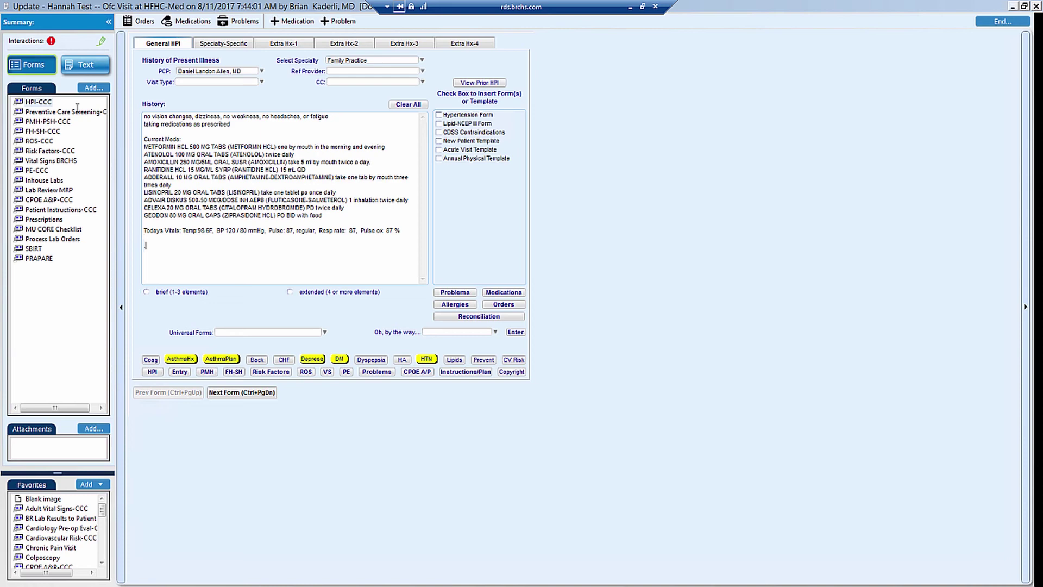
{"action": "type", "text": ".hm"}
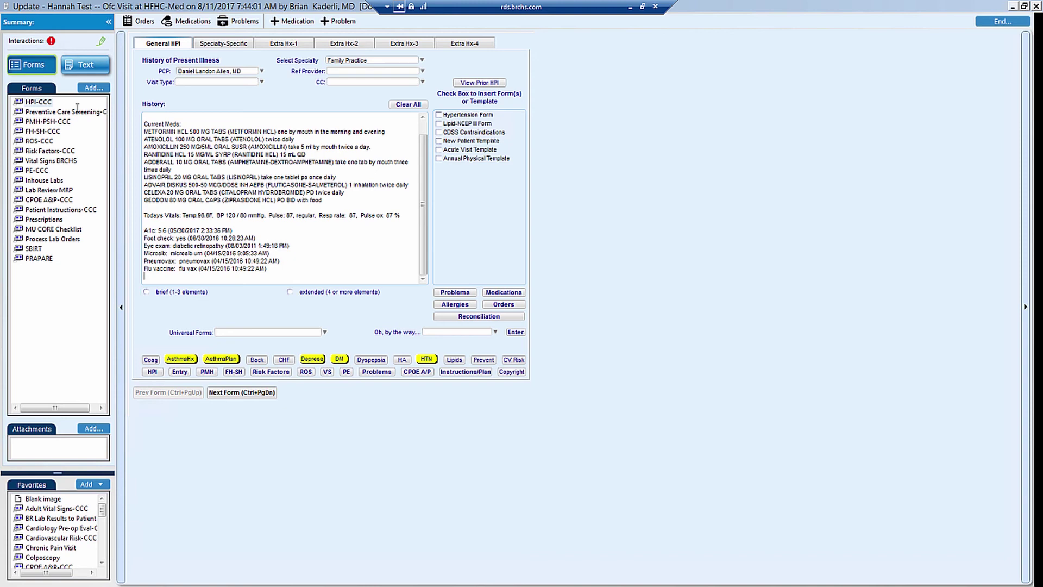
Expand .cm, .vs, .hm, .prevent and .diet quick texts on successive History lines
{"action": "key", "text": "Return"}
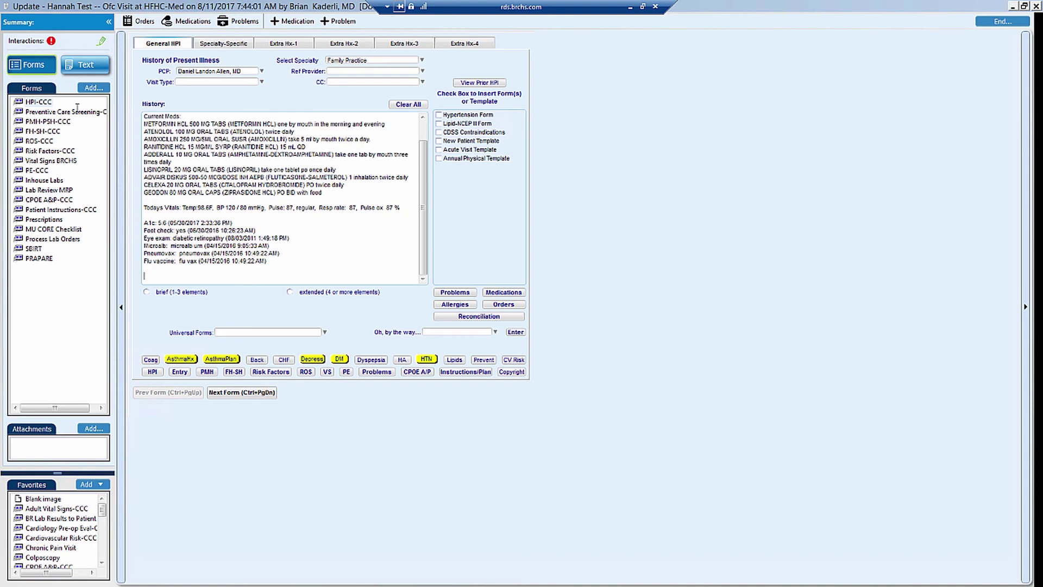
{"action": "type", "text": ".prevent"}
{"action": "key", "text": "space"}
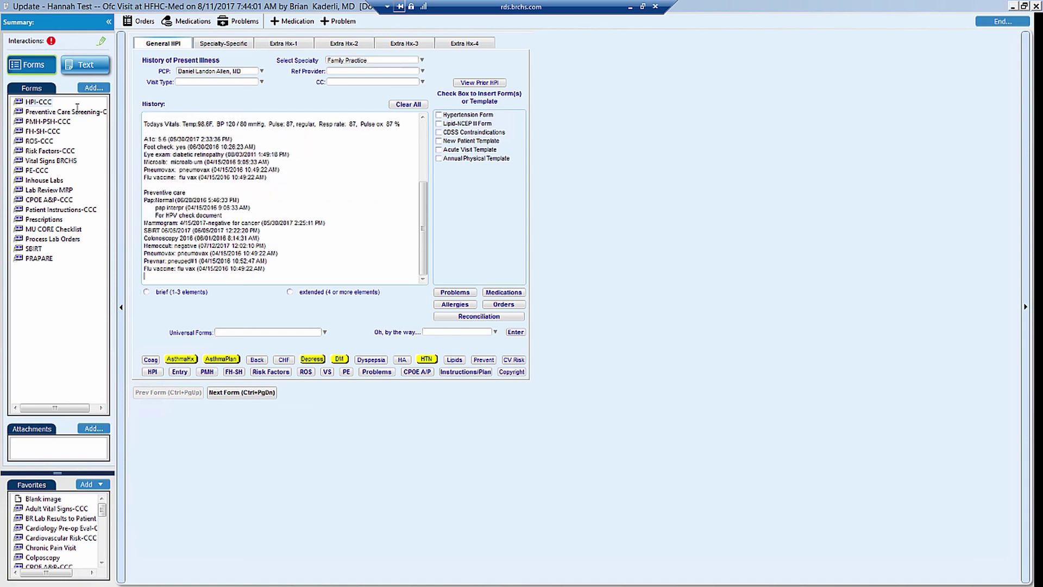
{"action": "key", "text": "Return"}
{"action": "type", "text": ".d"}
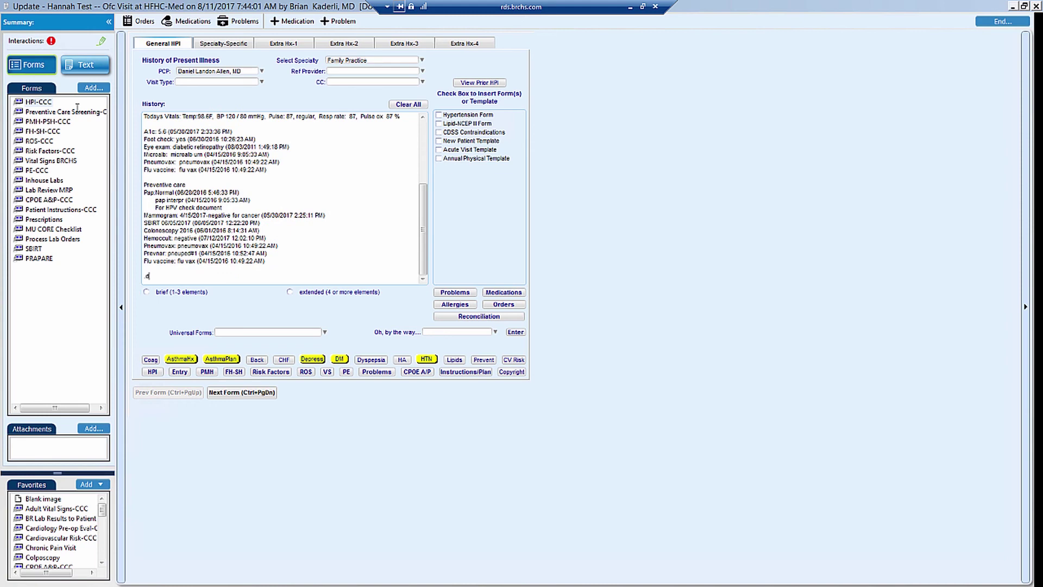
{"action": "type", "text": "ie"}
{"action": "type", "text": "t"}
{"action": "key", "text": "space"}
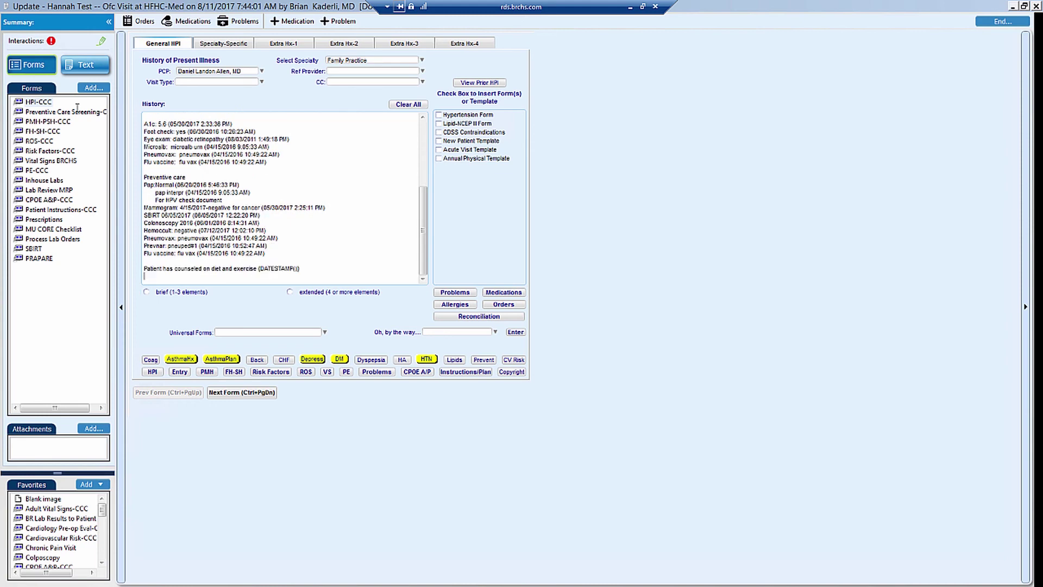